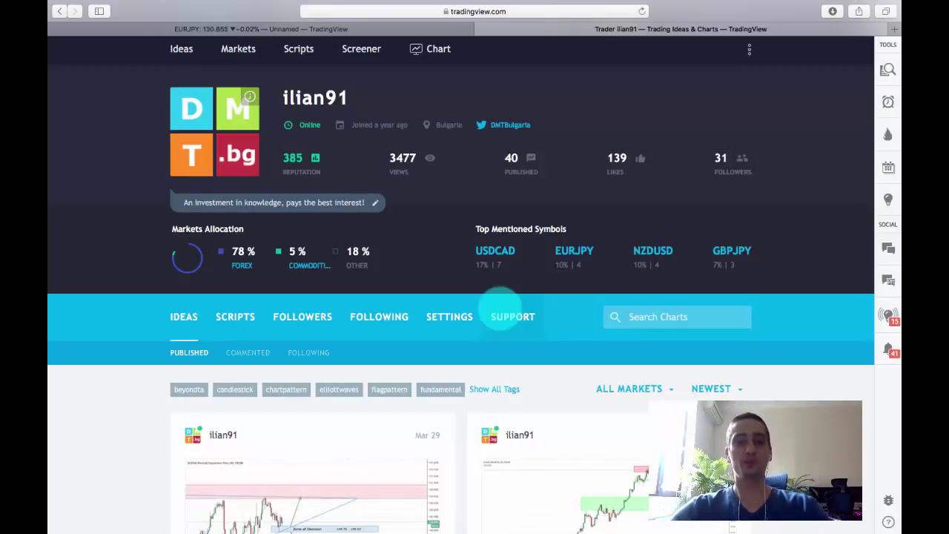
scroll(451, 300, down, 2)
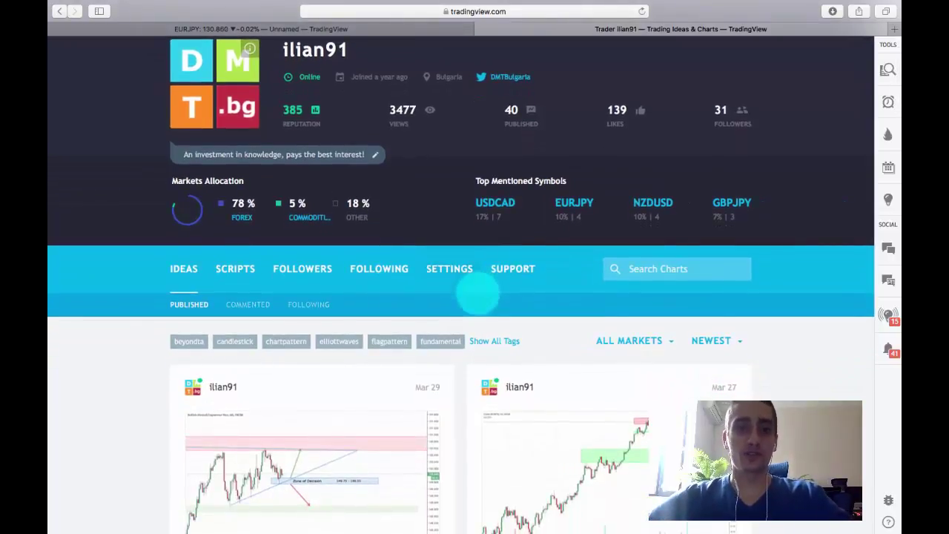
scroll(509, 267, down, 5)
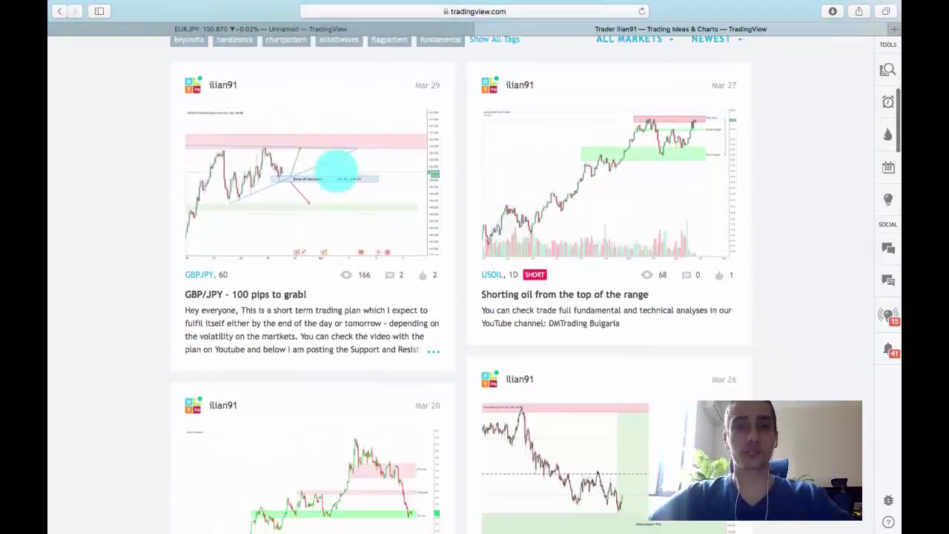
scroll(583, 218, down, 6)
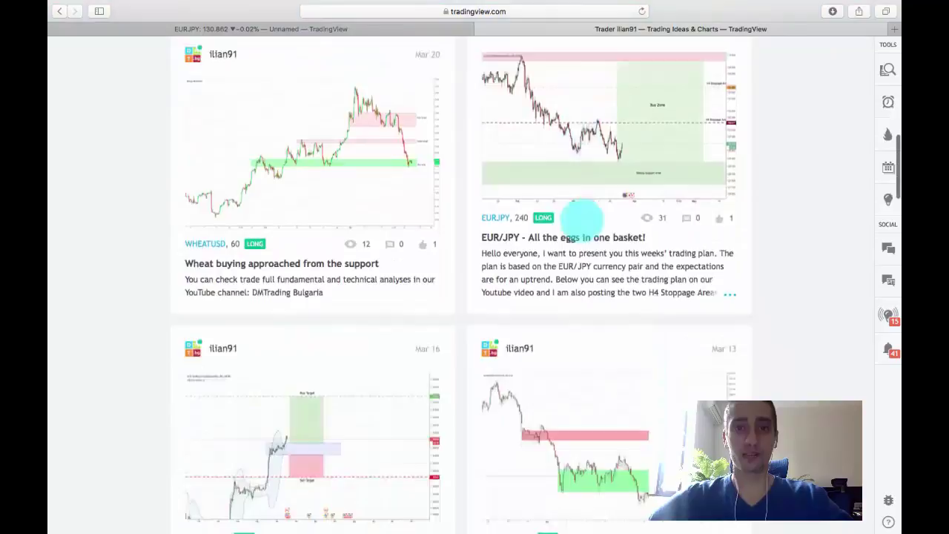
scroll(583, 222, up, 5)
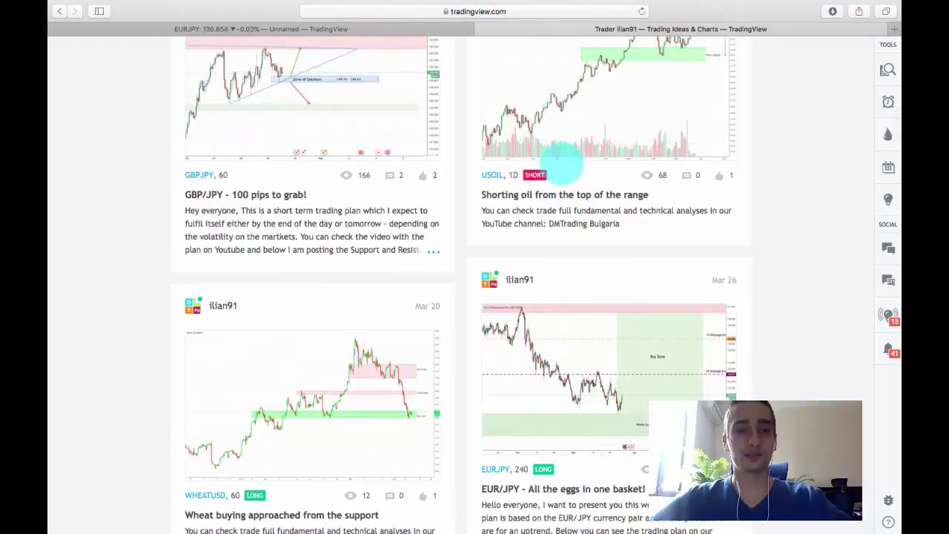
scroll(562, 162, down, 7)
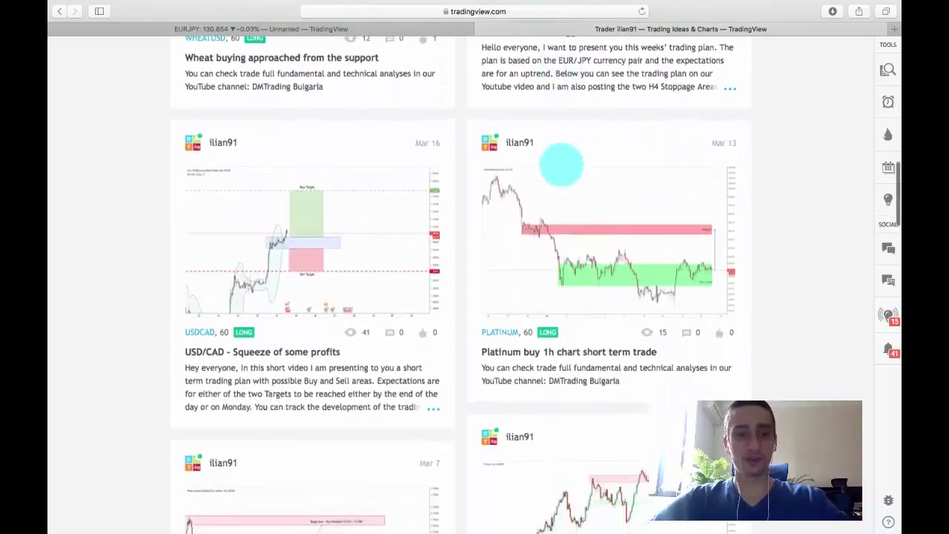
scroll(561, 166, up, 12)
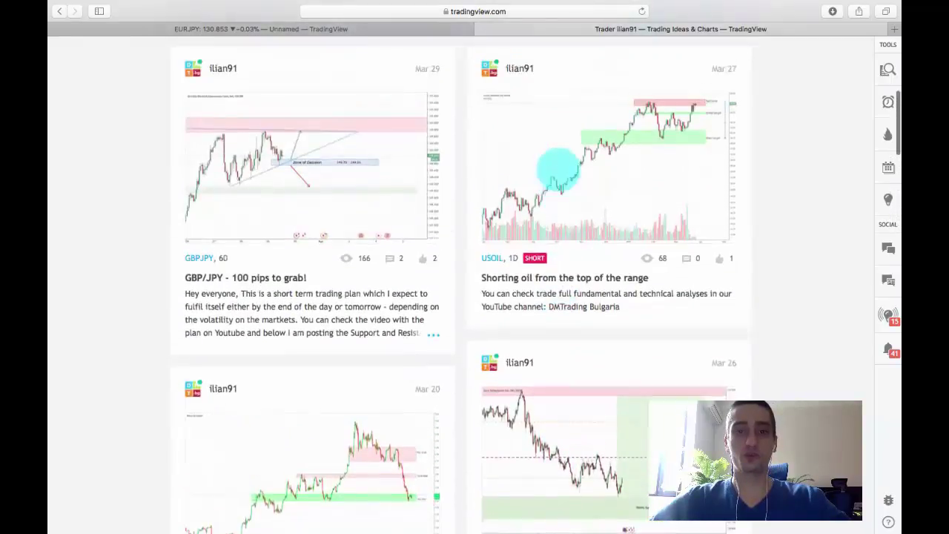
Step: Open the 'GBP/JPY - 100 pips to grab!' idea and review its 60-minute chart, 149.75–149.55 zone and notes
click(356, 176)
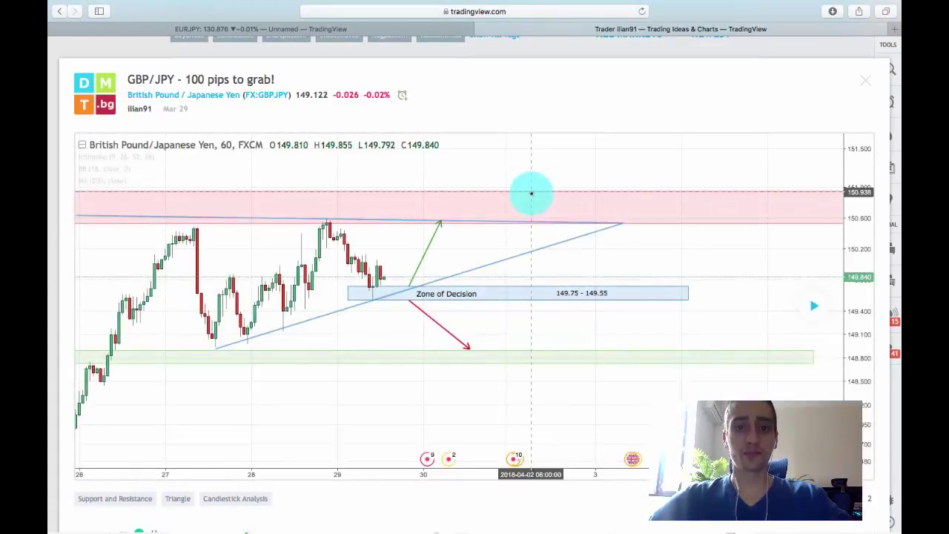
scroll(530, 195, down, 1)
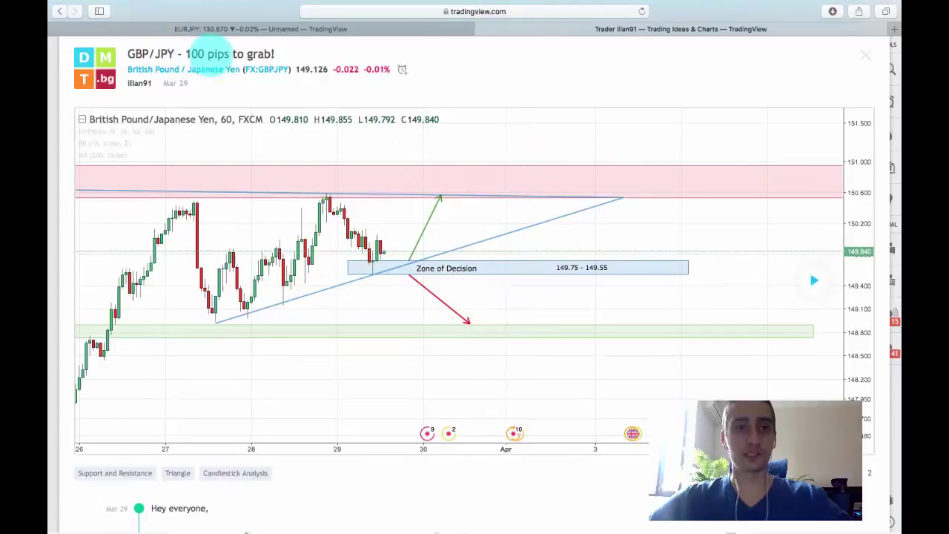
scroll(526, 171, down, 2)
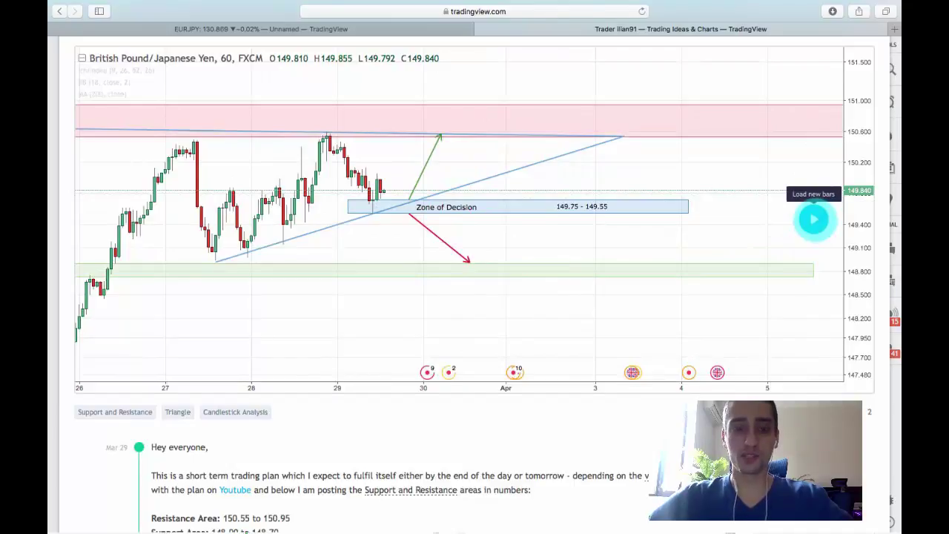
scroll(813, 219, down, 1)
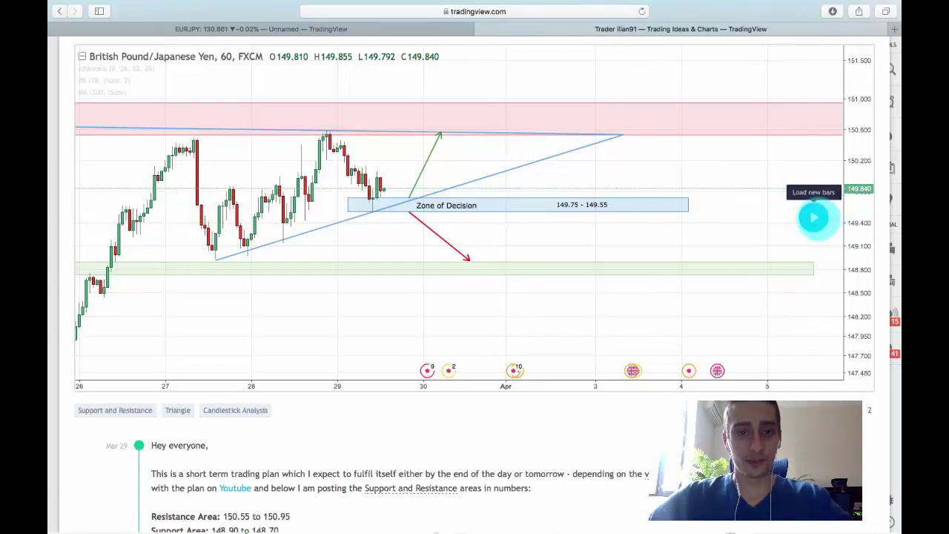
scroll(813, 217, up, 1)
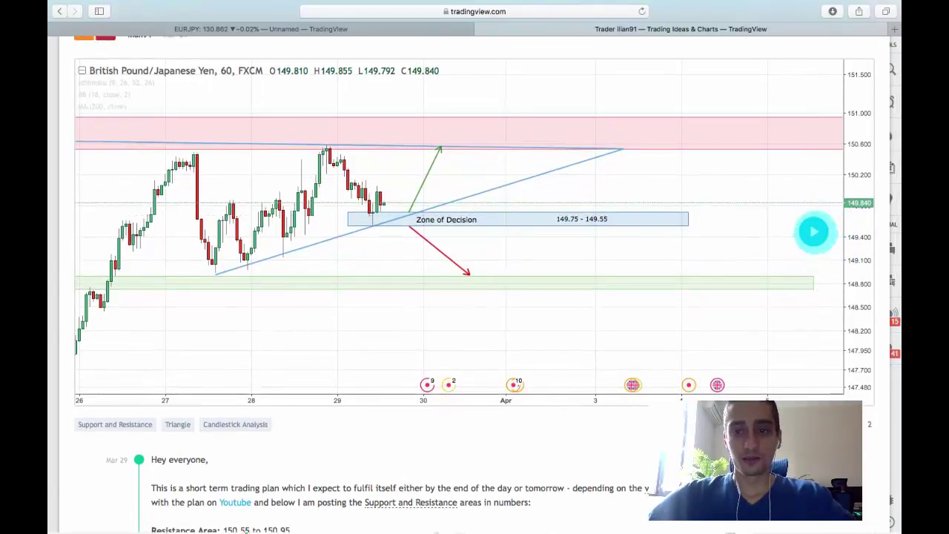
Step: Load the post-publication bars on the GBP/JPY chart, revealing price dropping below the Zone of Decision
click(813, 232)
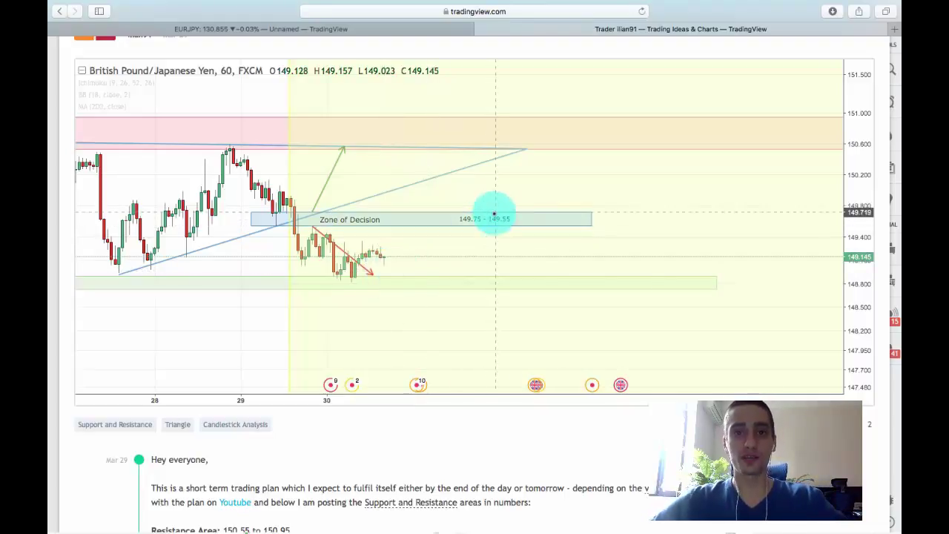
scroll(494, 214, up, 2)
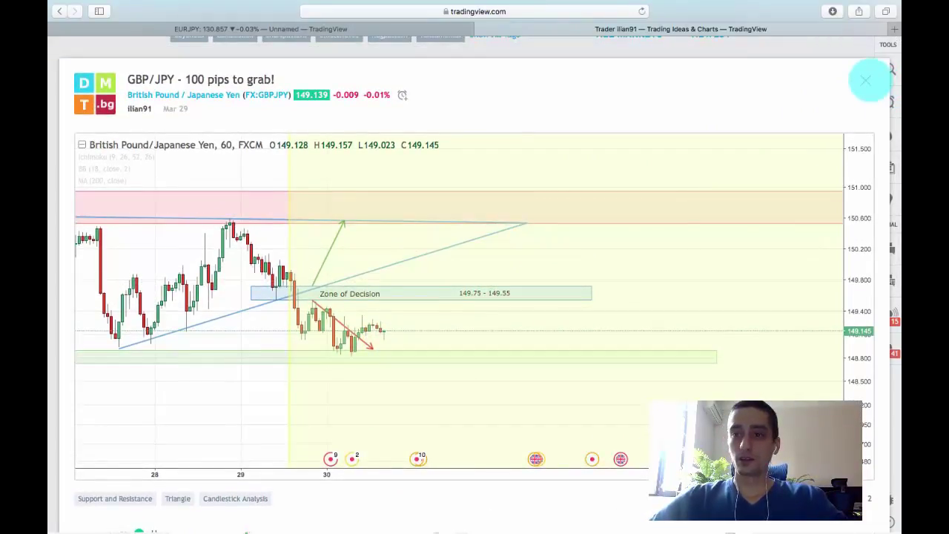
Step: Close the GBP/JPY idea and scroll the ideas grid to the 'EUR/JPY - All the eggs in one basket!' card
click(866, 80)
scroll(636, 197, down, 5)
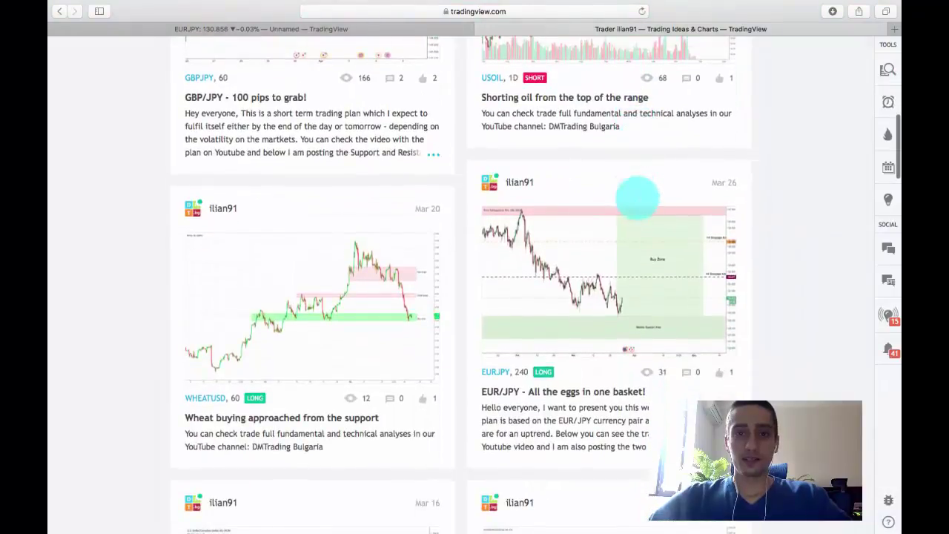
scroll(636, 197, down, 8)
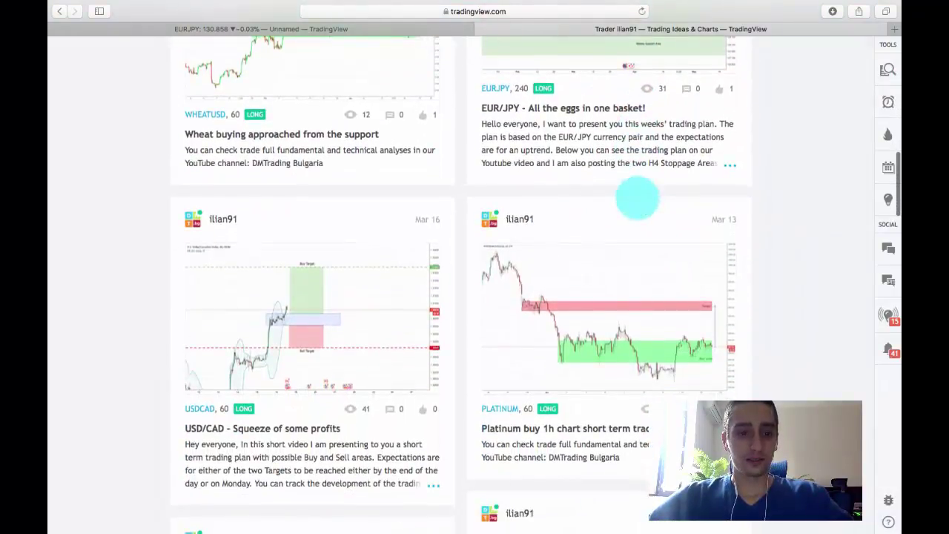
scroll(636, 197, down, 7)
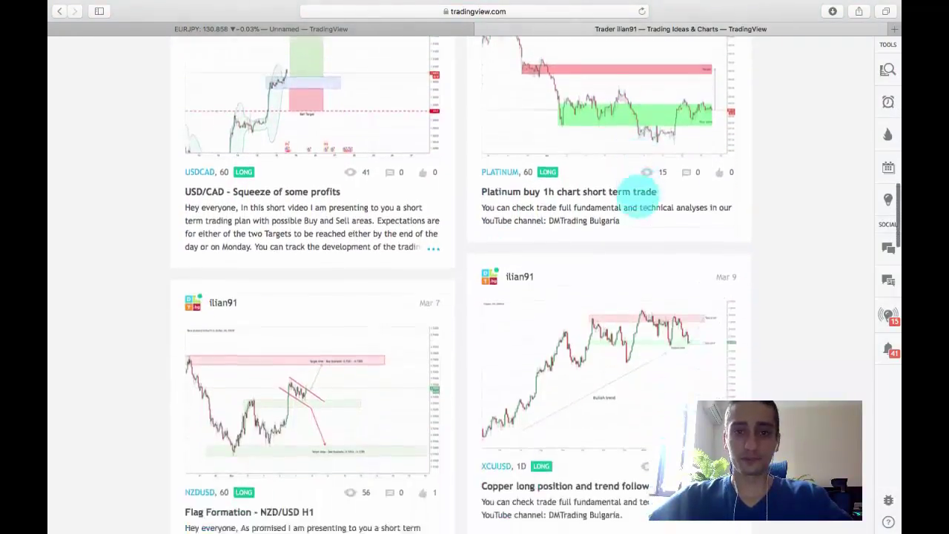
scroll(636, 194, down, 5)
scroll(636, 194, up, 4)
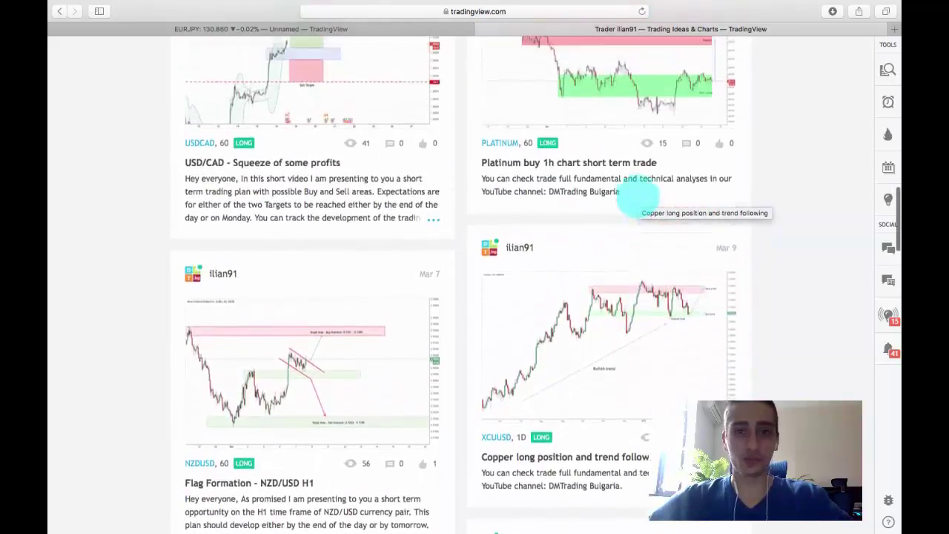
scroll(636, 196, up, 12)
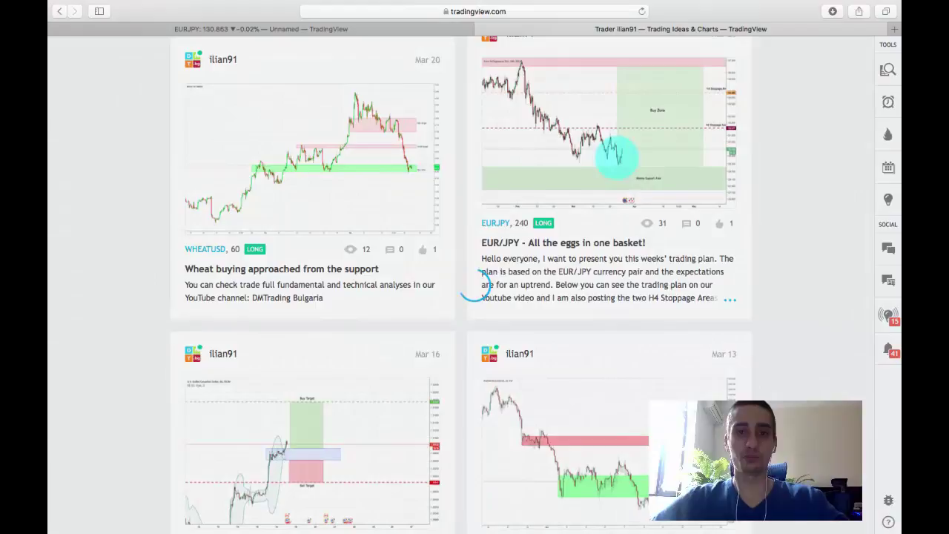
scroll(659, 282, down, 2)
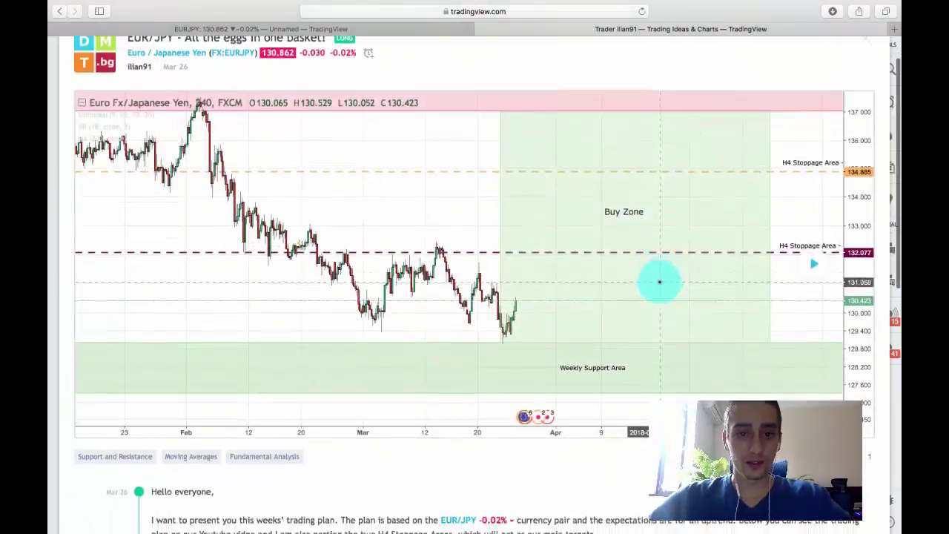
scroll(660, 281, down, 2)
scroll(659, 279, up, 2)
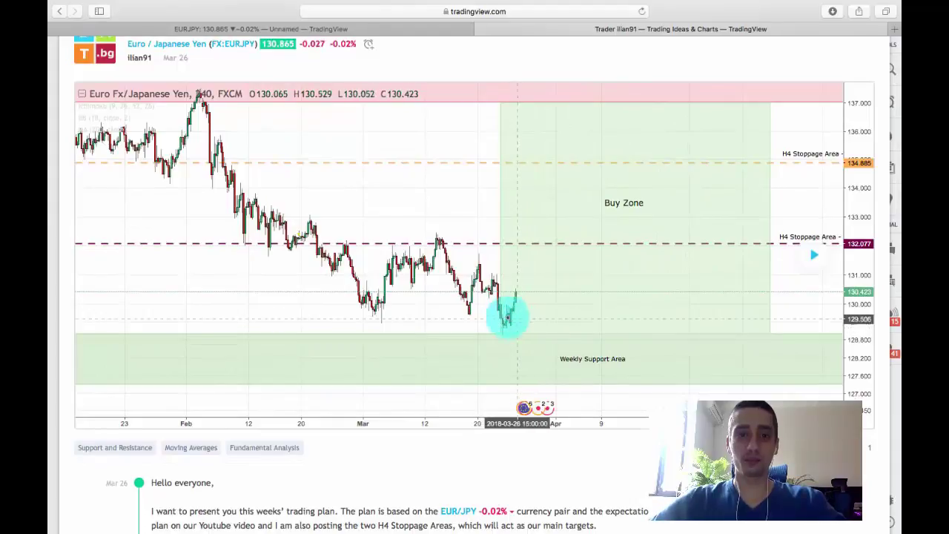
scroll(511, 327, up, 1)
scroll(509, 330, down, 1)
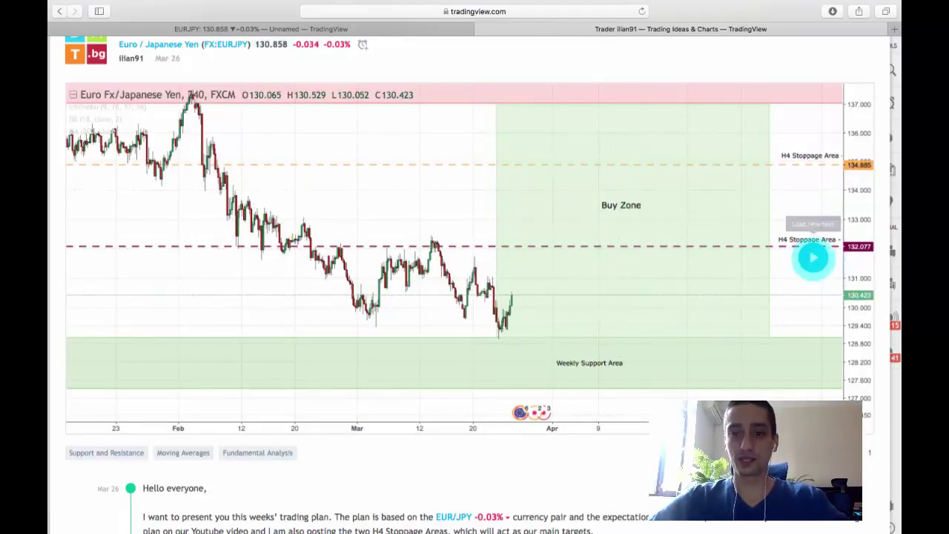
Step: Load the newer EUR/JPY bars, showing price rebounding to about 130.86 inside the Buy Zone
click(814, 257)
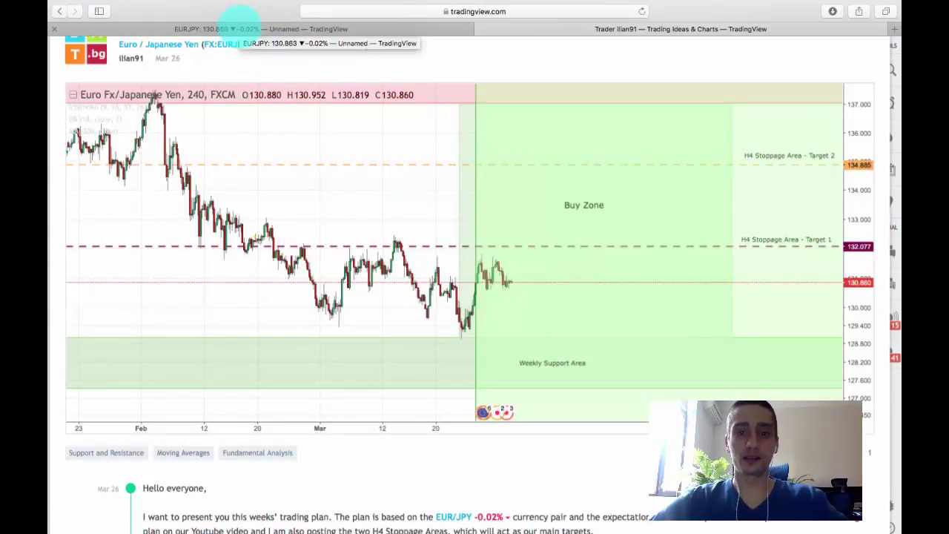
Step: Switch to the live EURJPY 4h chart and centre its Entry and Stop Loss levels near 130.877
click(248, 23)
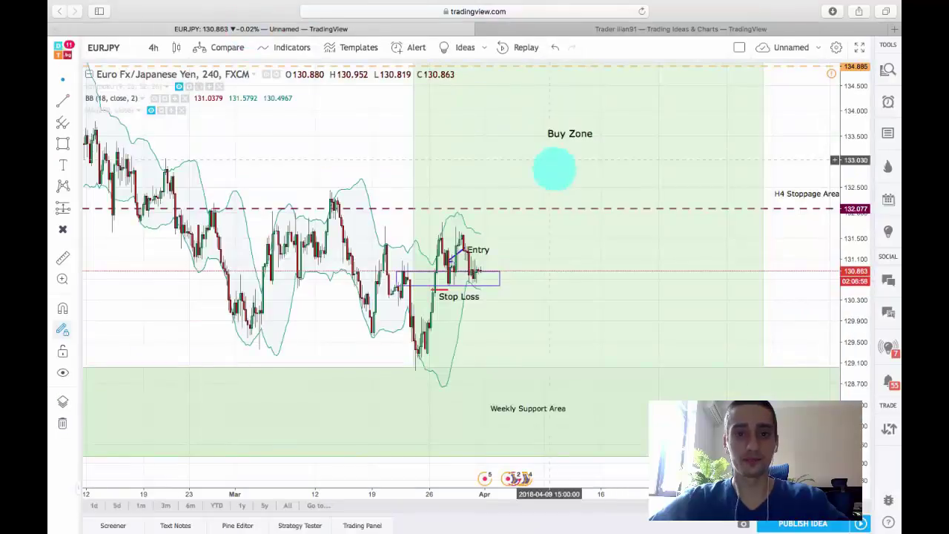
scroll(567, 220, up, 3)
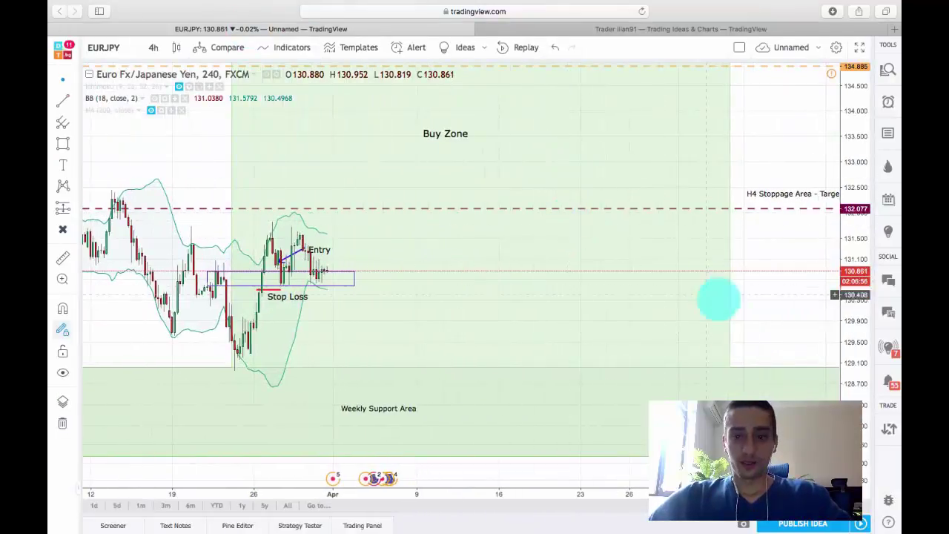
scroll(719, 299, left, 5)
scroll(684, 215, right, 5)
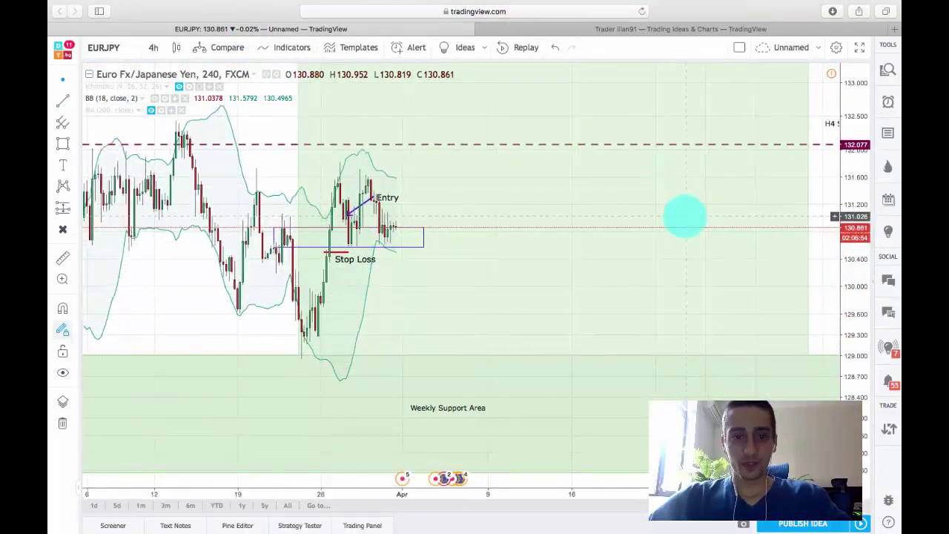
drag(408, 287, 625, 292)
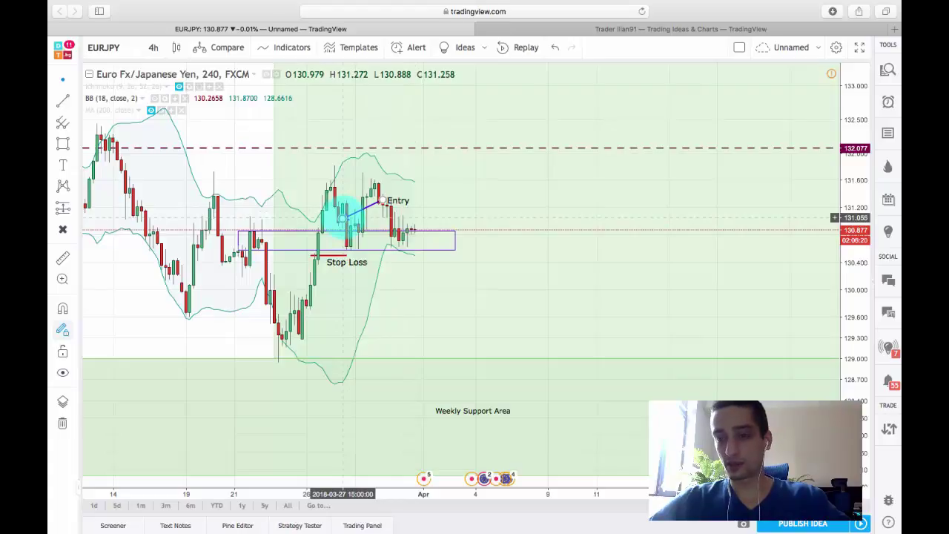
click(442, 229)
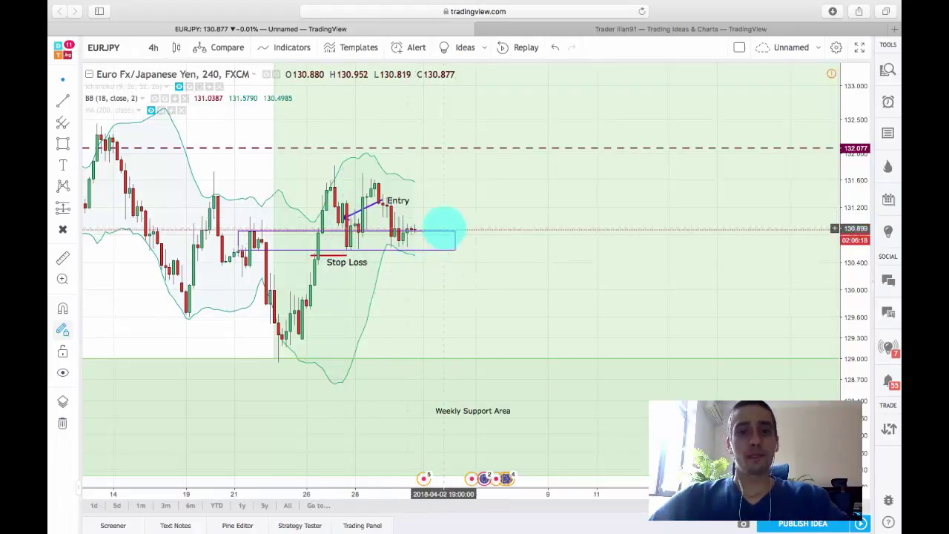